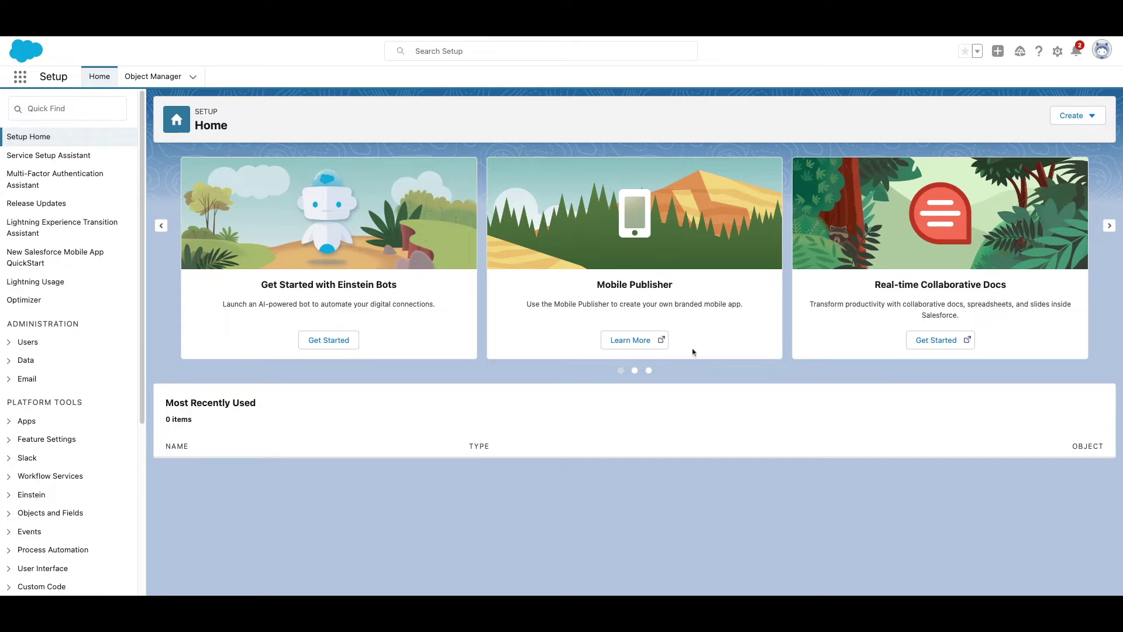
Find the Data Export page through Quick Find and begin scheduling a recurring export.
click(102, 114)
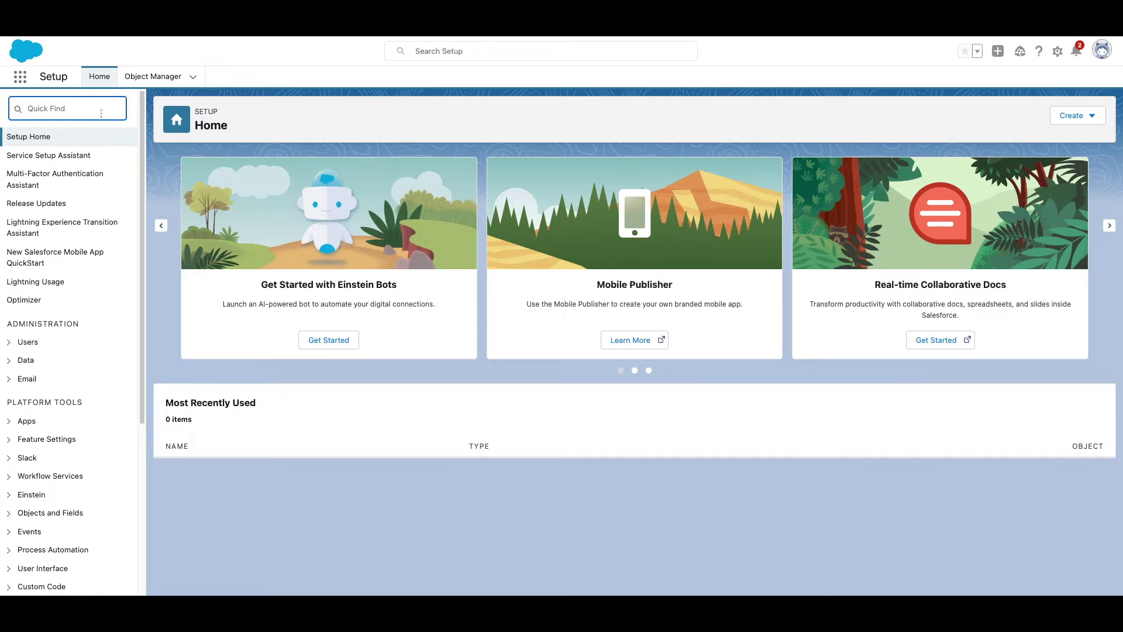
text(Data Expo)
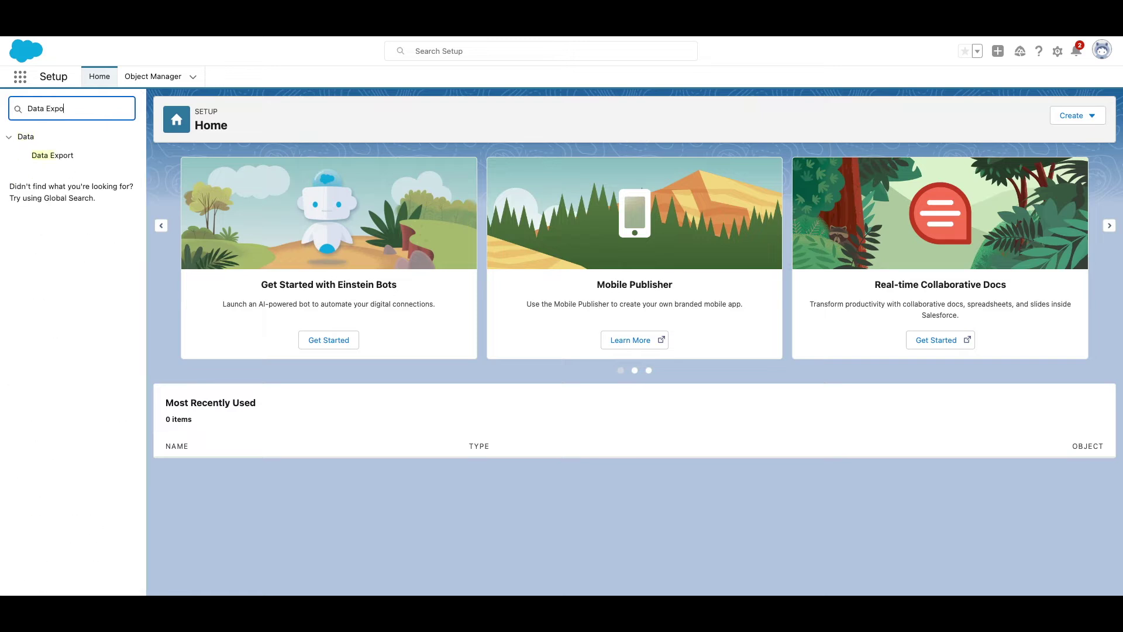
text(rt)
click(87, 157)
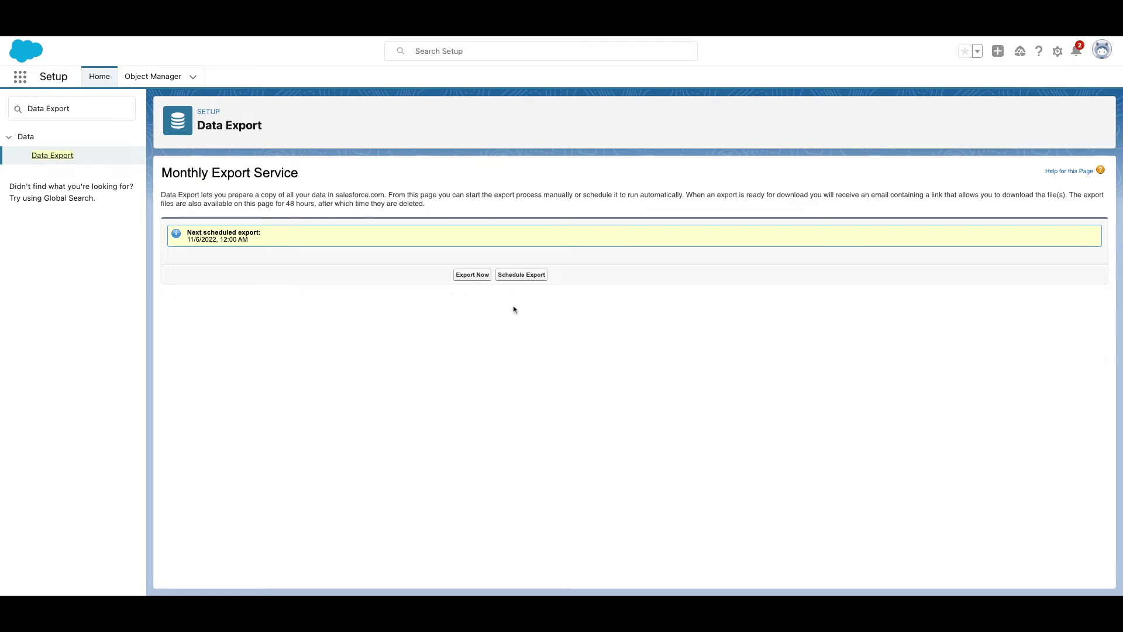
click(525, 276)
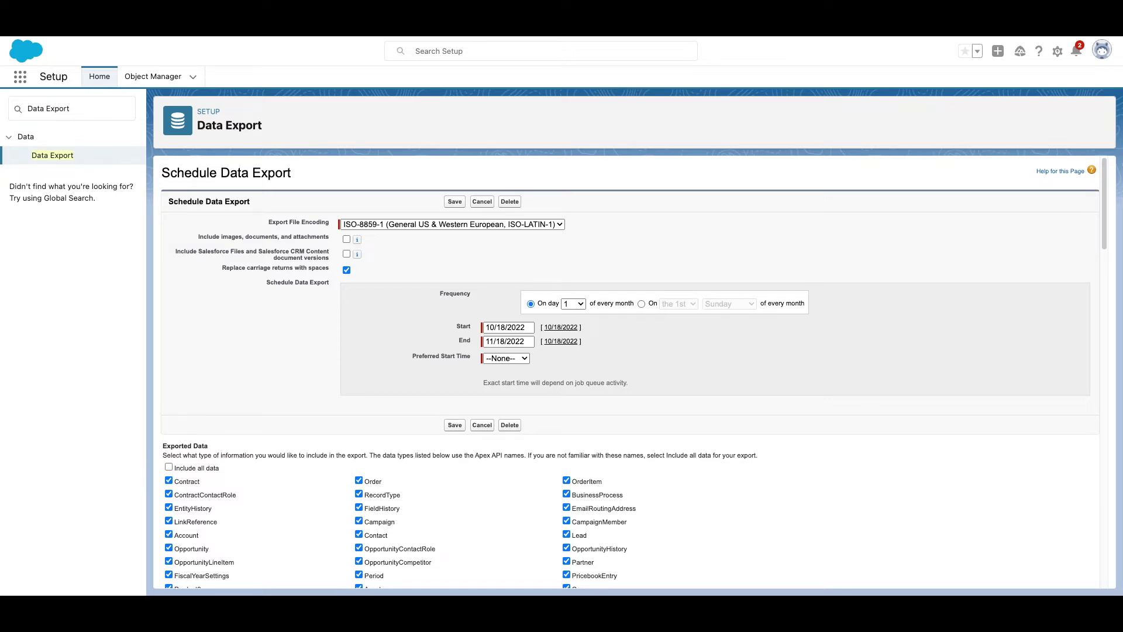
Set the monthly export to repeat on the 3rd Saturday.
click(641, 304)
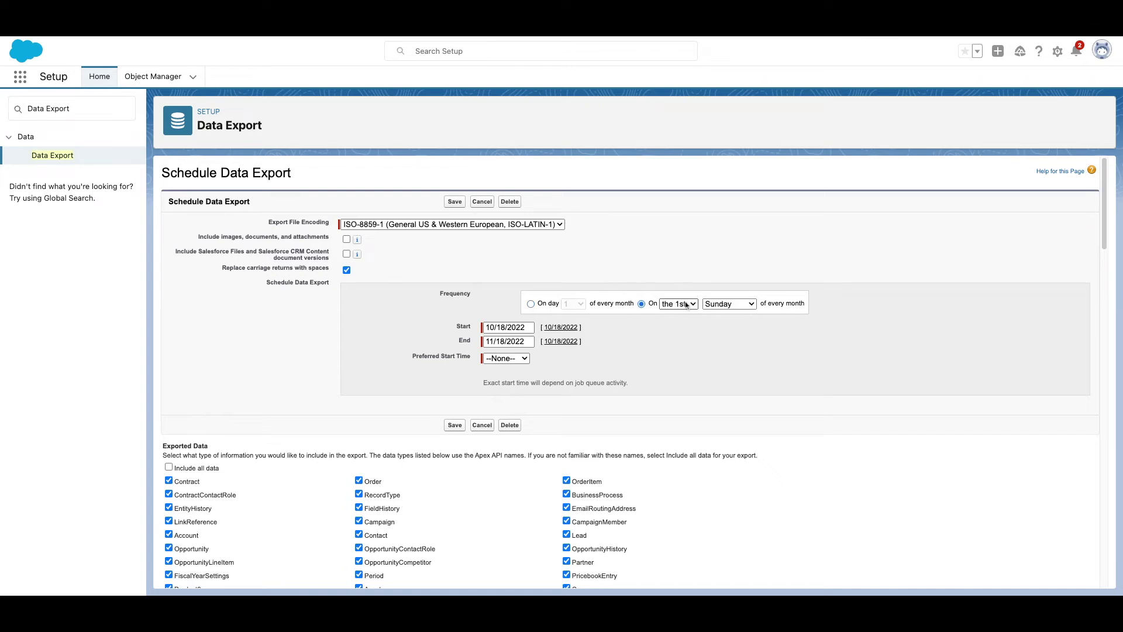
click(685, 304)
click(729, 304)
Pick start date 10/22/2022, end date 10/28/2023, and a 3:00 AM preferred start time.
click(496, 327)
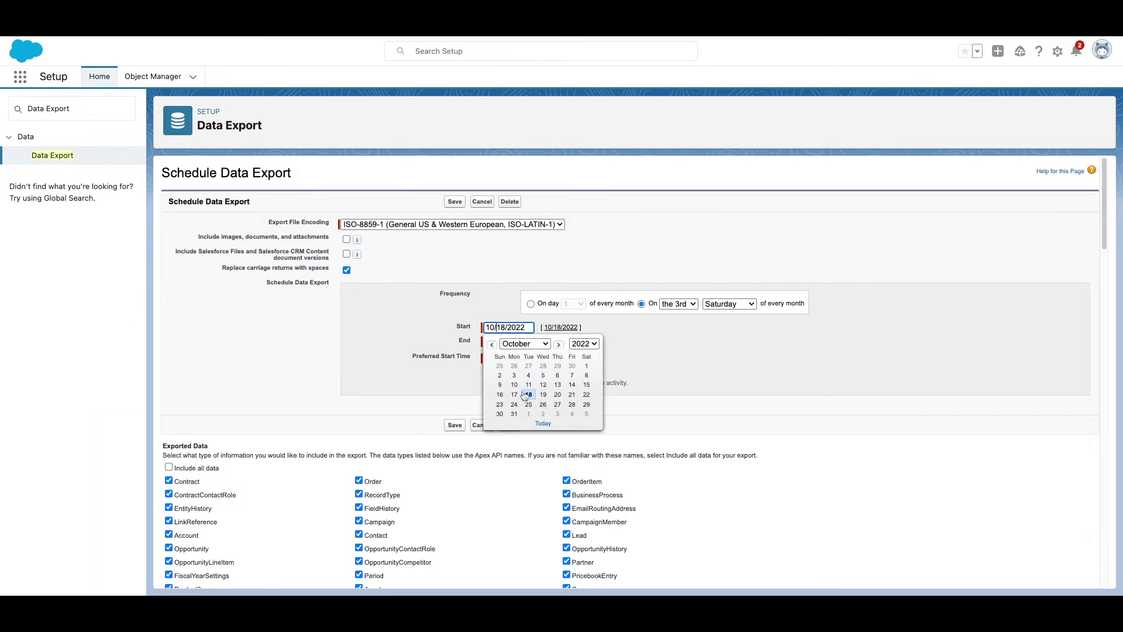
click(586, 394)
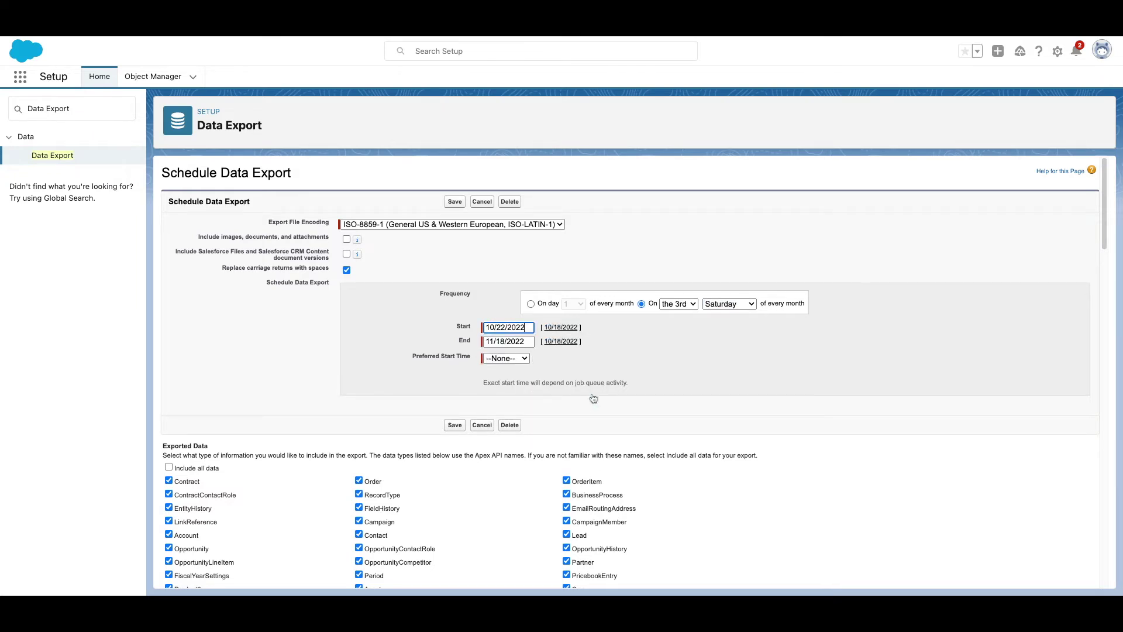
click(559, 341)
click(559, 342)
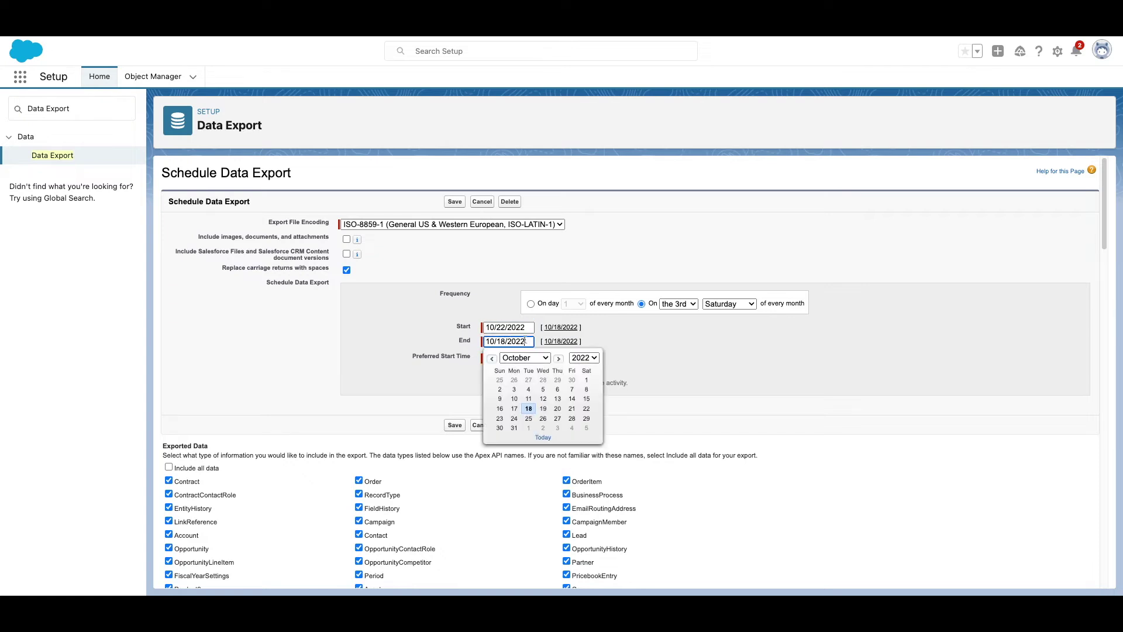
click(594, 359)
click(583, 372)
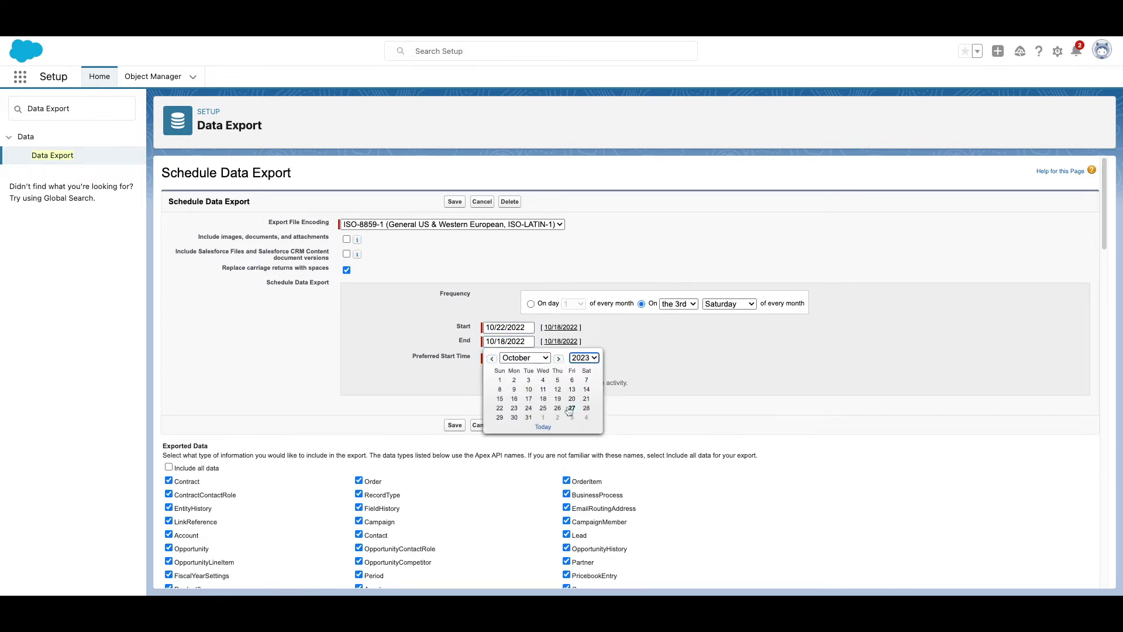
click(586, 407)
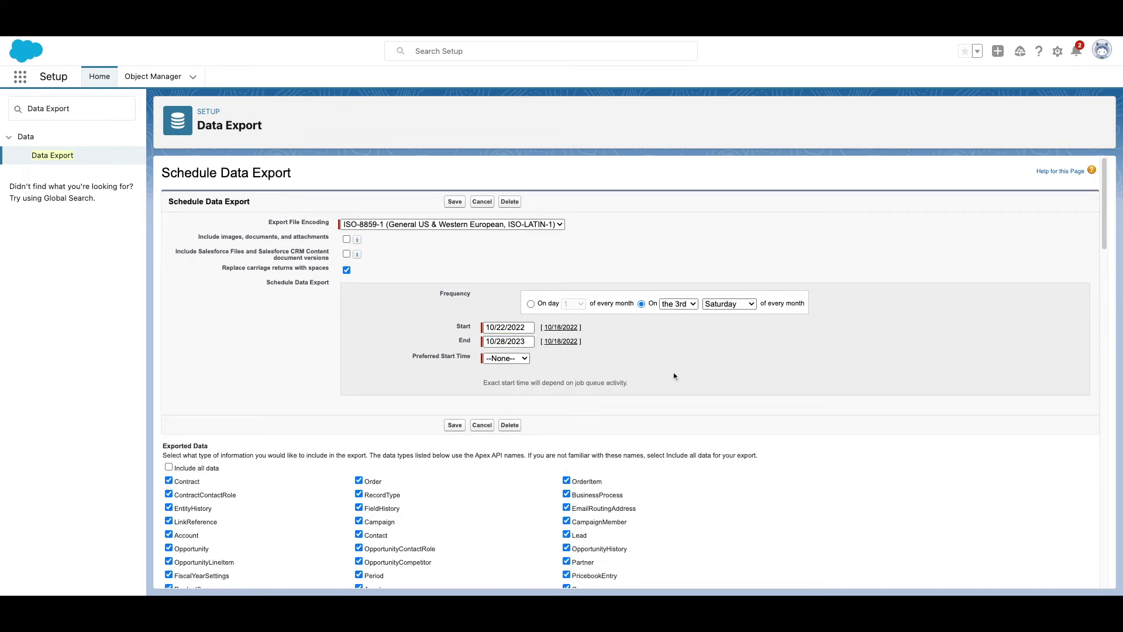
click(505, 363)
scroll(312, 483, down, 2)
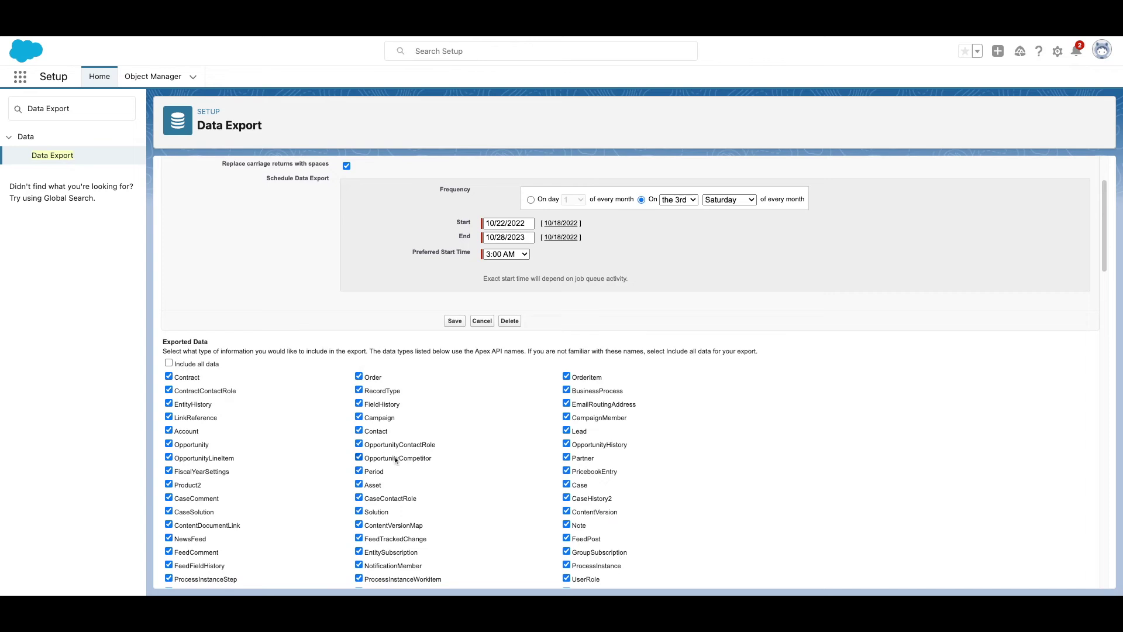
scroll(451, 475, down, 1)
scroll(451, 475, down, 1)
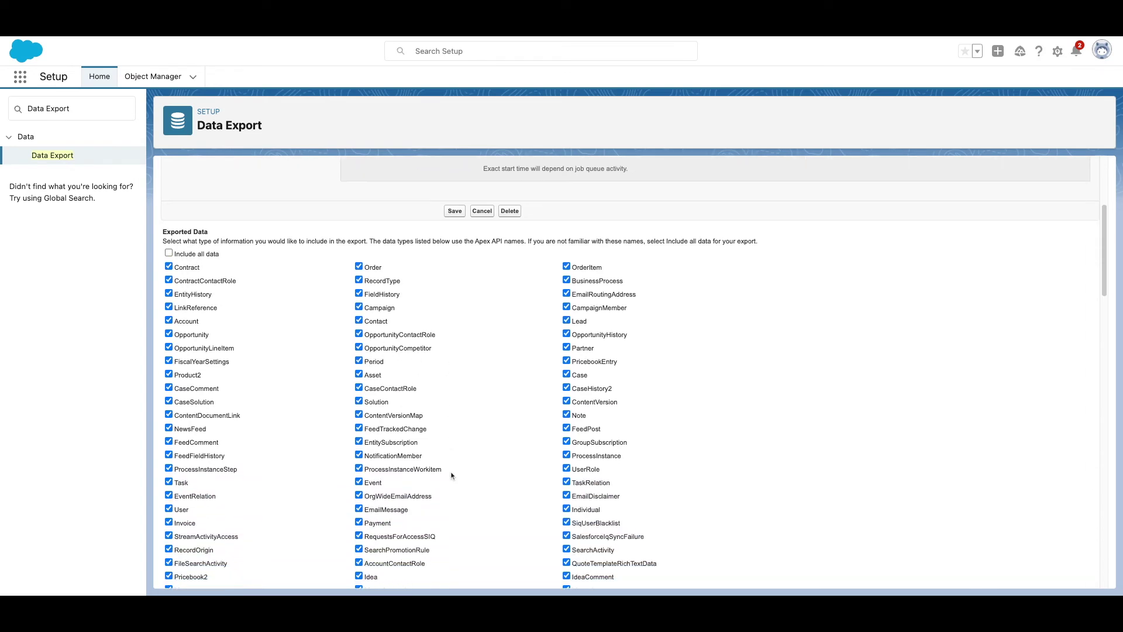
scroll(451, 475, up, 1)
Save the 3rd-Saturday monthly export schedule.
click(455, 266)
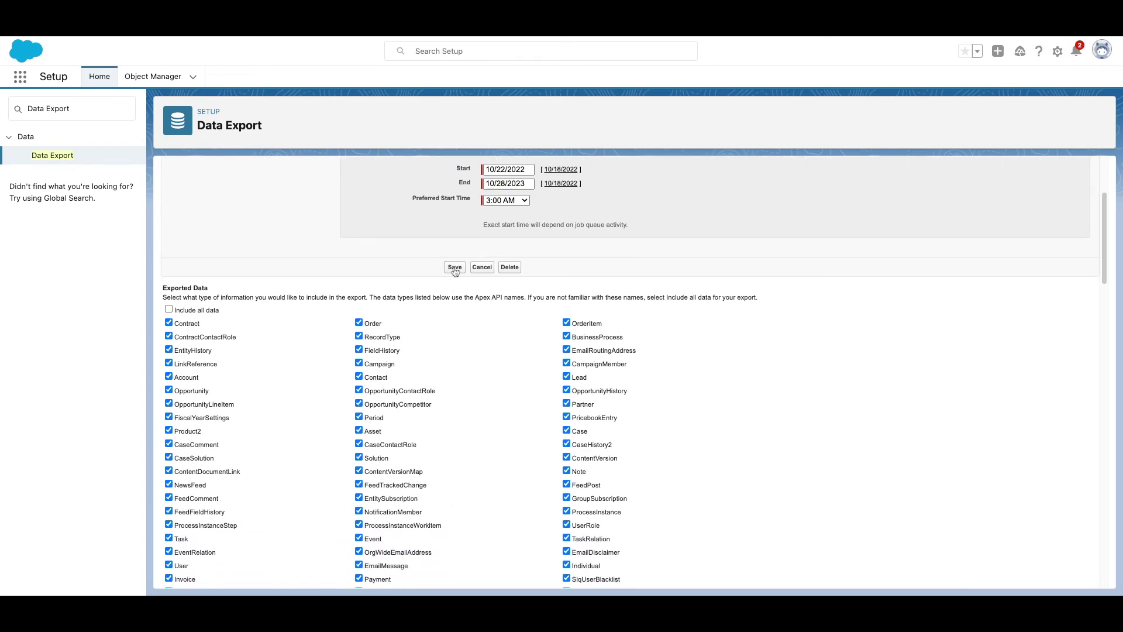